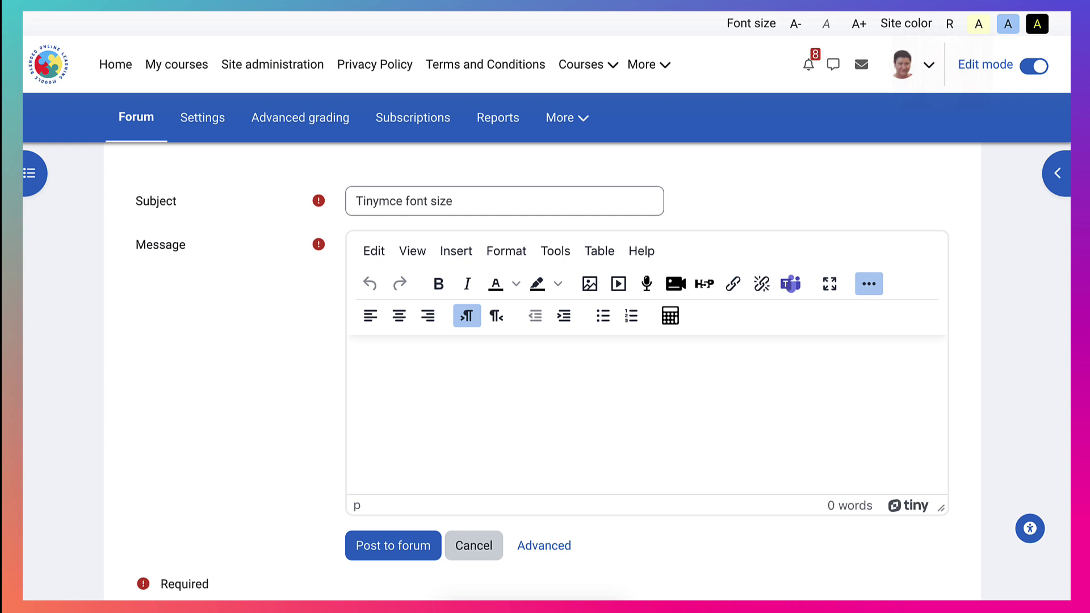
Browse the editor's Format menu: Blocks, Fonts, colours and the 8pt–36pt Font sizes list
left_click(506, 251)
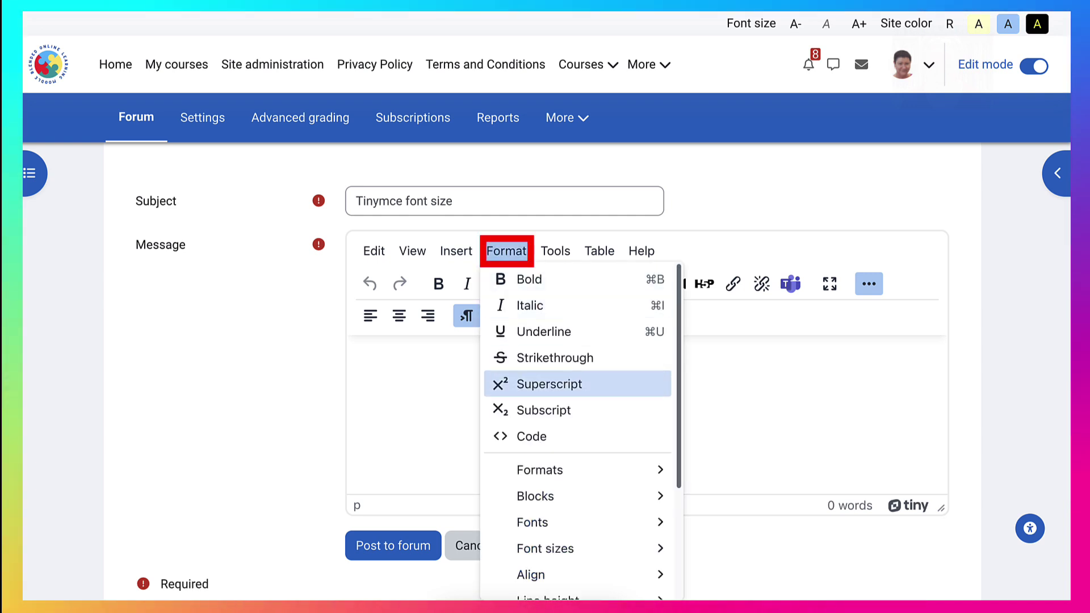
mouse_move(535, 497)
scroll(536, 496, "down", 1)
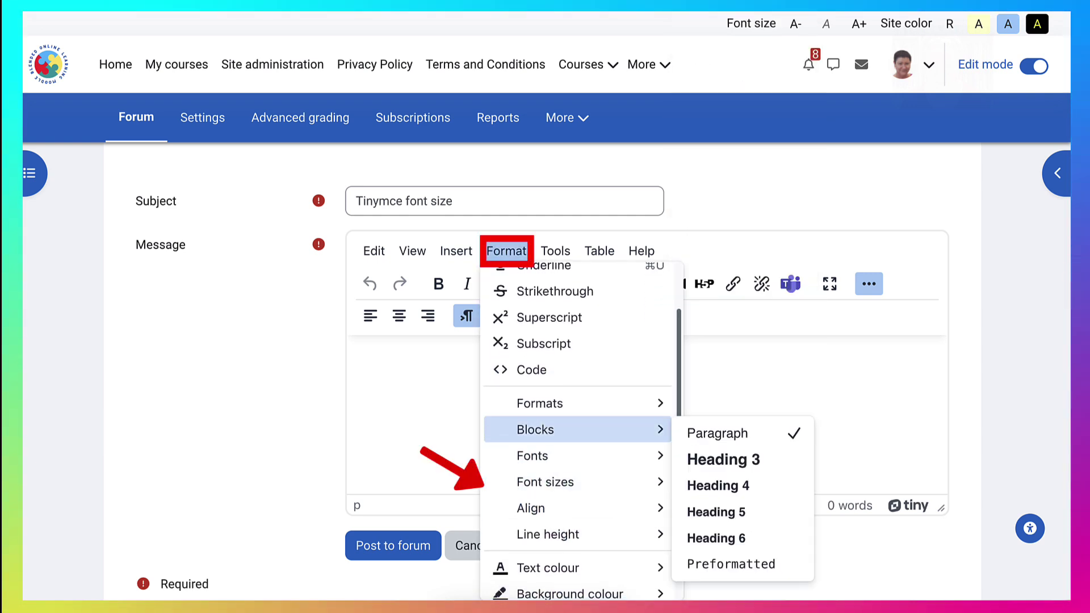
scroll(536, 434, "down", 2)
mouse_move(545, 407)
mouse_move(545, 380)
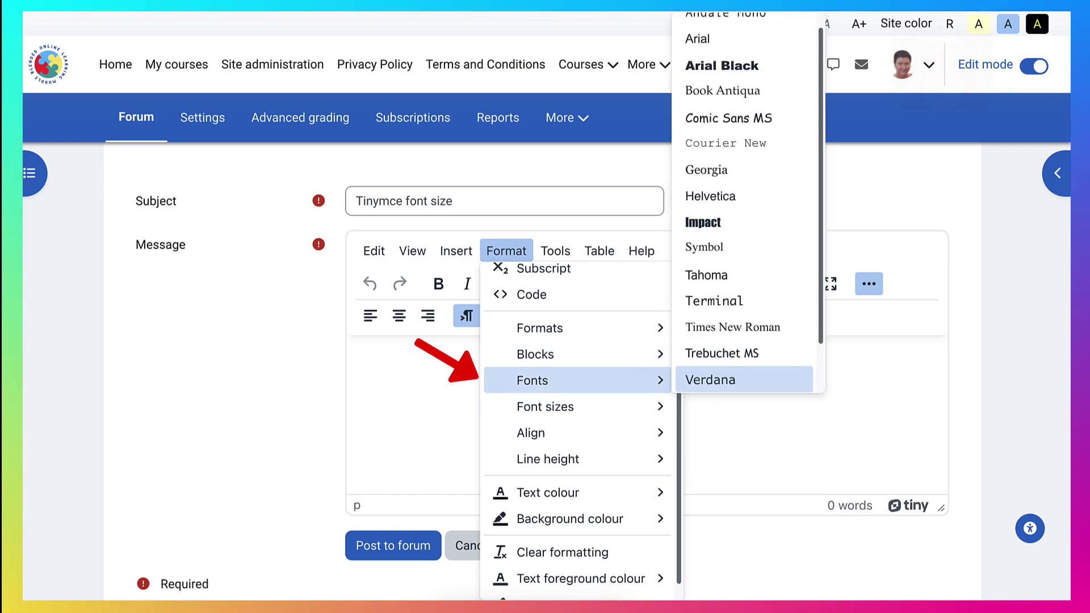
scroll(744, 353, "down", 1)
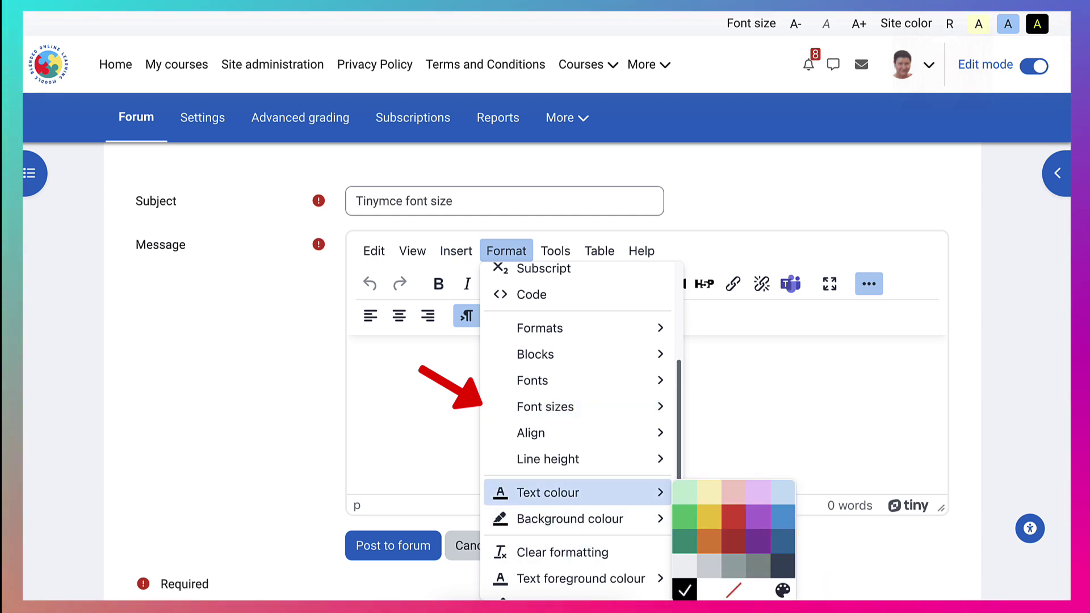
mouse_move(568, 519)
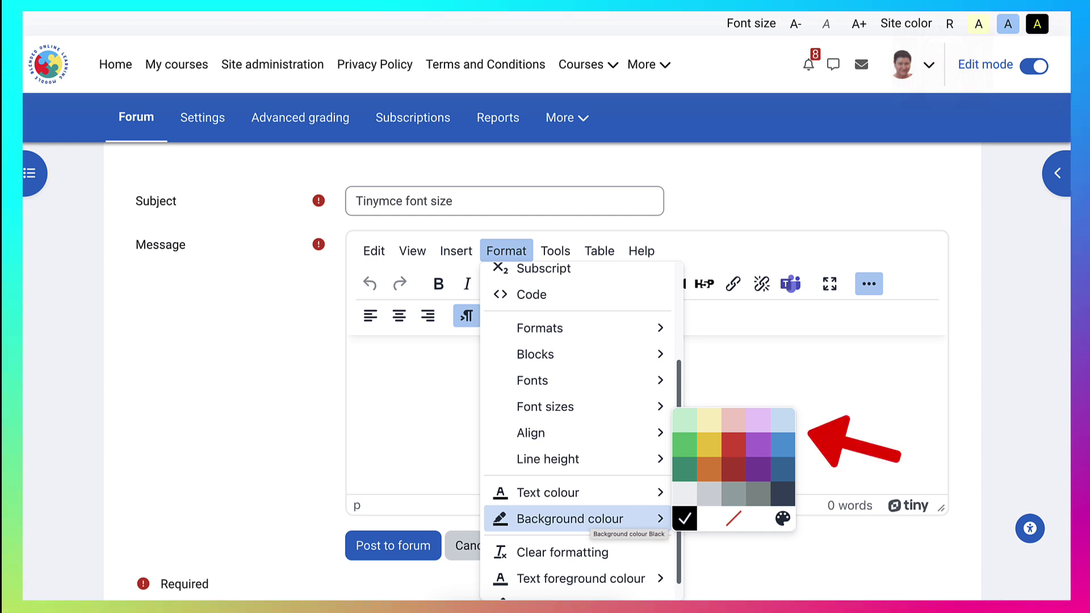
scroll(585, 519, "up", 1)
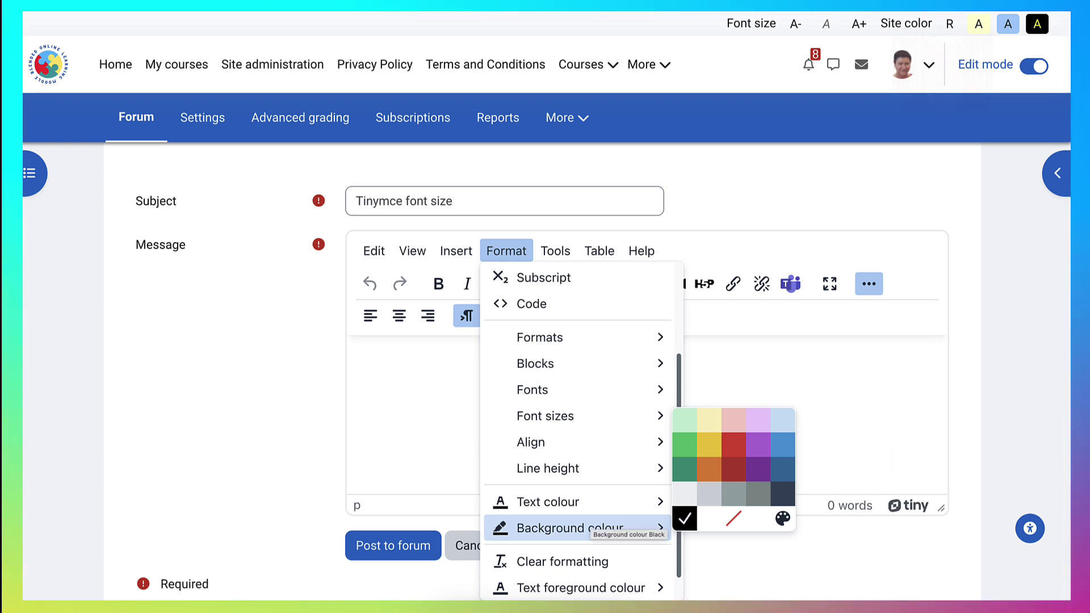
scroll(585, 519, "down", 1)
mouse_move(585, 495)
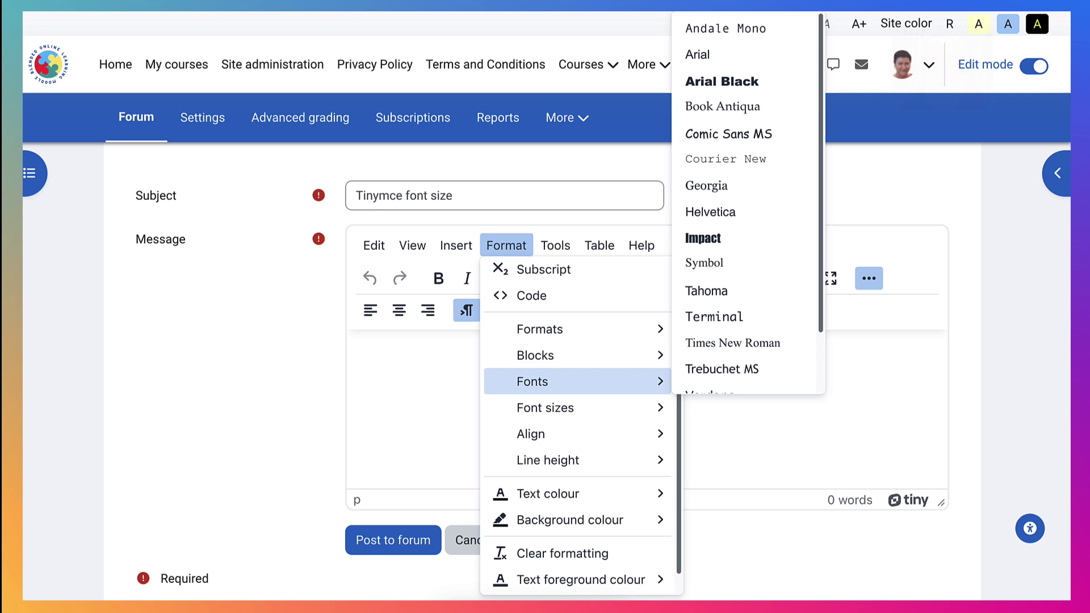
scroll(579, 384, "up", 1)
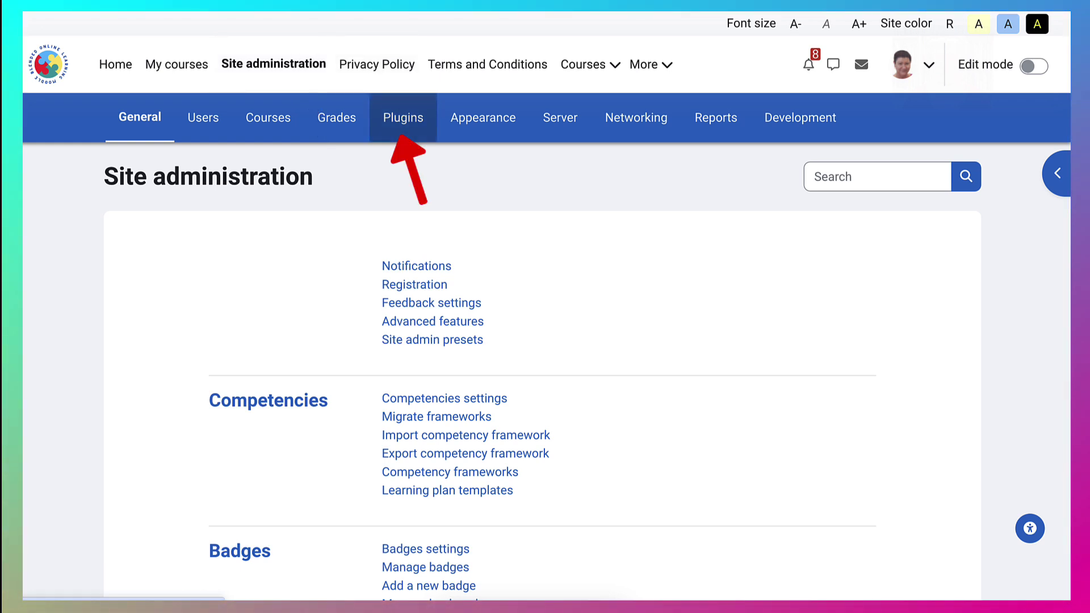
Go to Site administration's Plugins tab and choose Install plugins
left_click(403, 118)
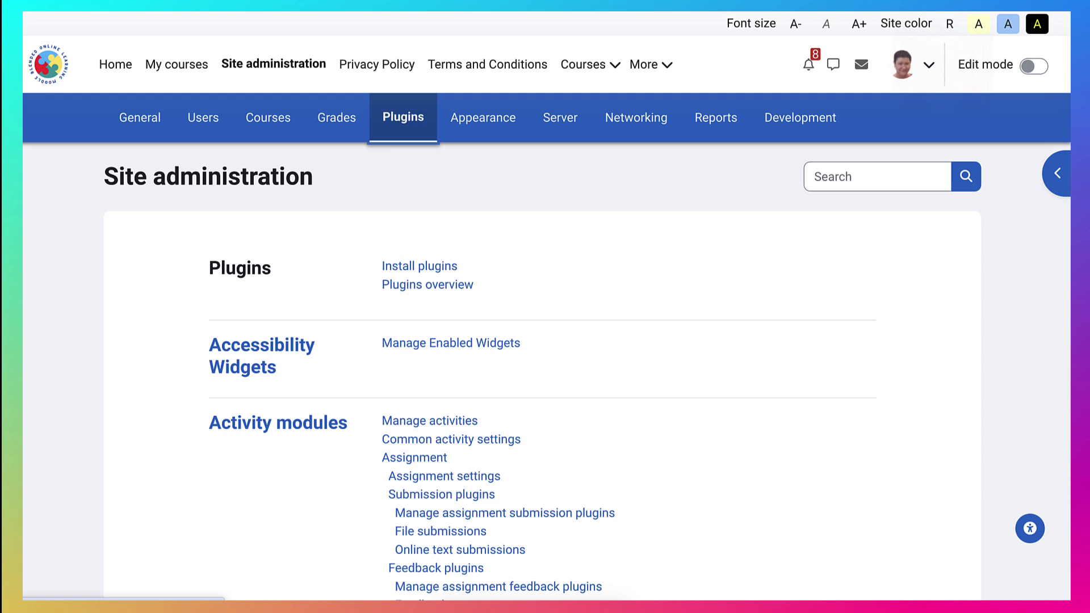
scroll(543, 376, "down", 1)
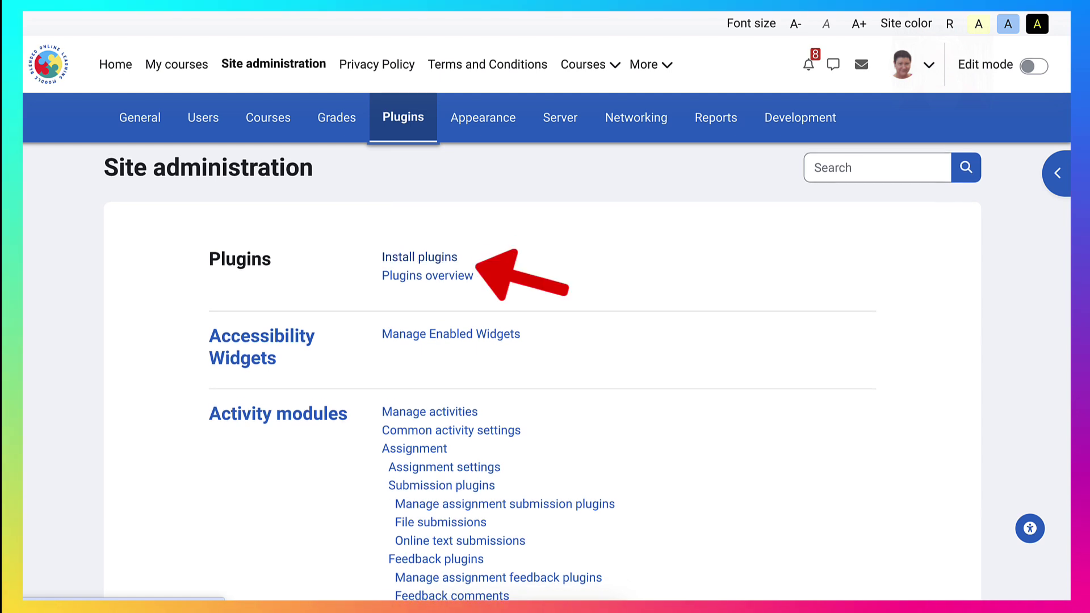
left_click(420, 258)
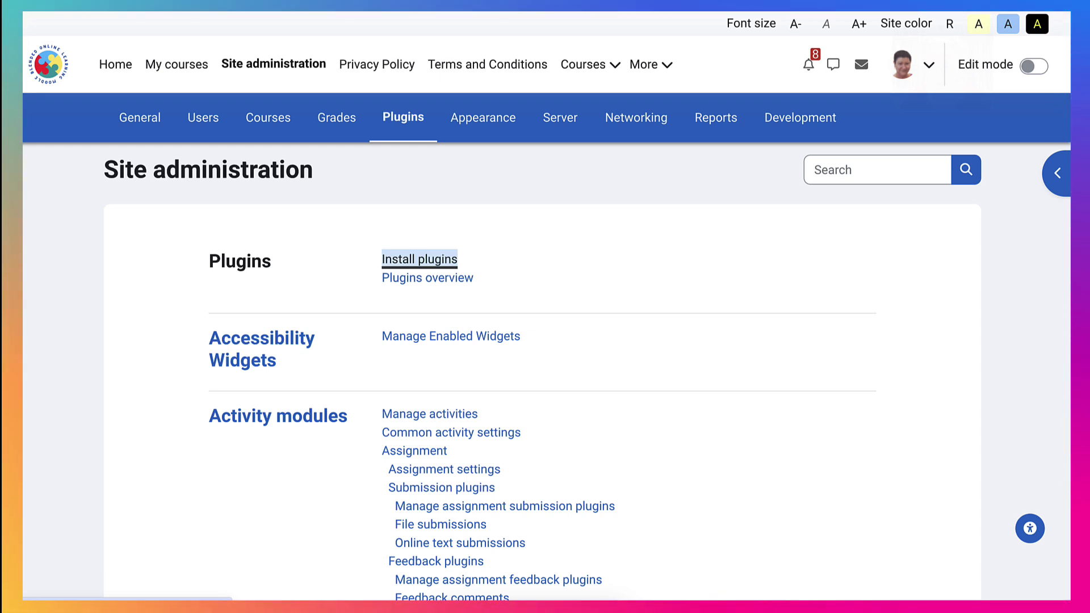
Install the tiny_formatting plugin from moodle-tiny_formatting-main.zip and return to Announcements
key("Return")
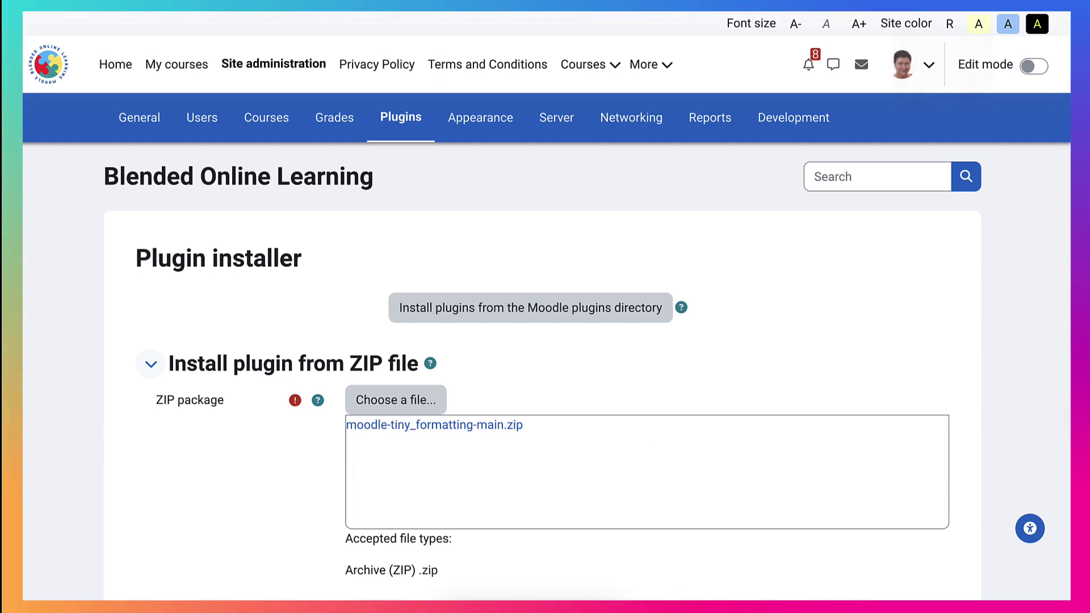
scroll(543, 369, "down", 3)
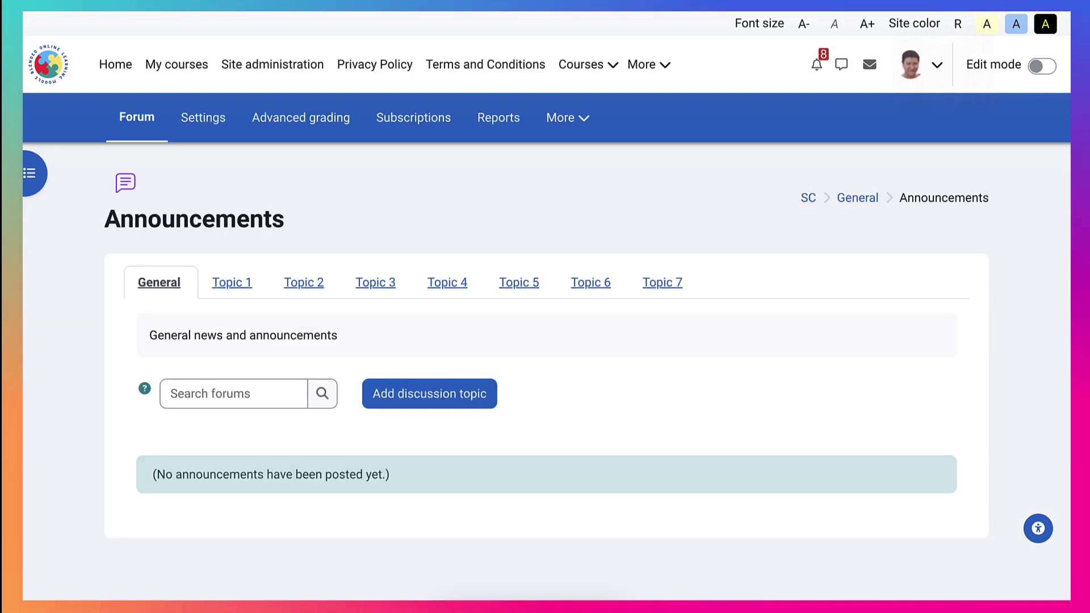
Add a new announcement topic, expand the editor toolbar, and type 'Yes' in the message
left_click(430, 394)
scroll(494, 343, "down", 4)
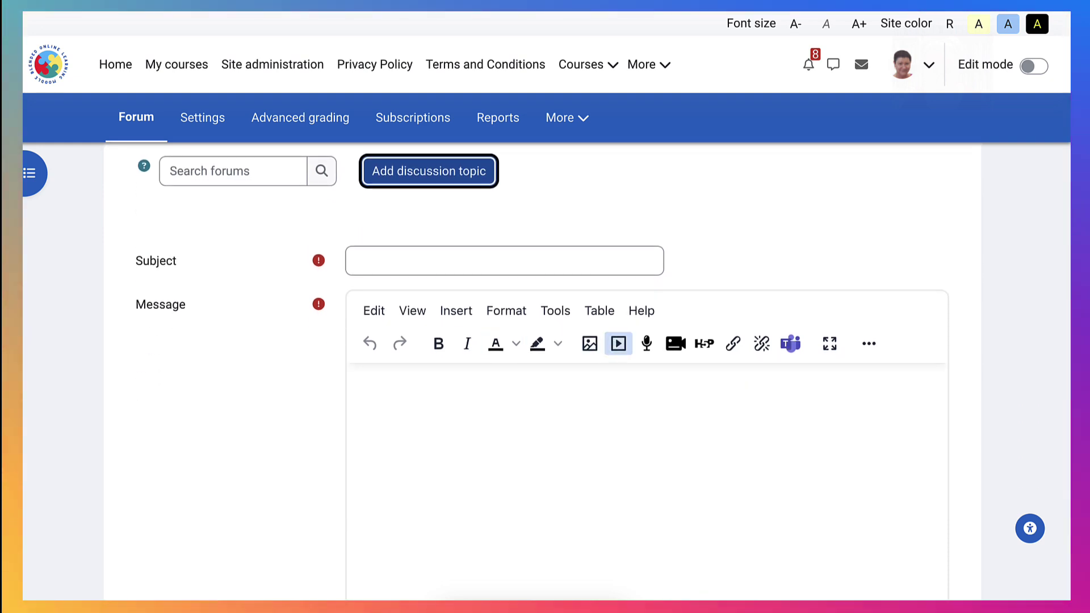
left_click(869, 344)
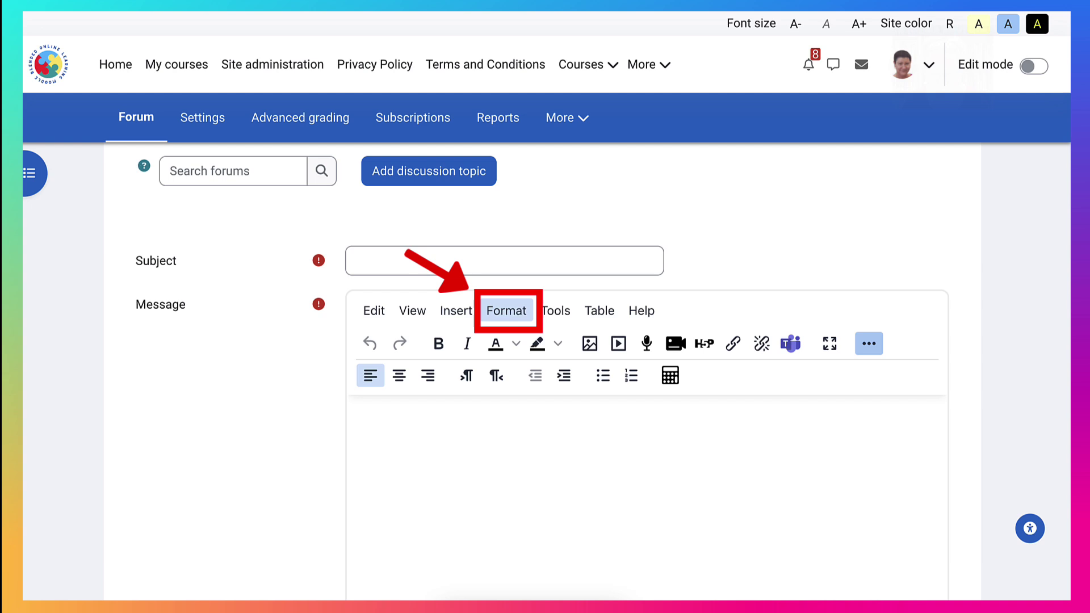
left_click(354, 416)
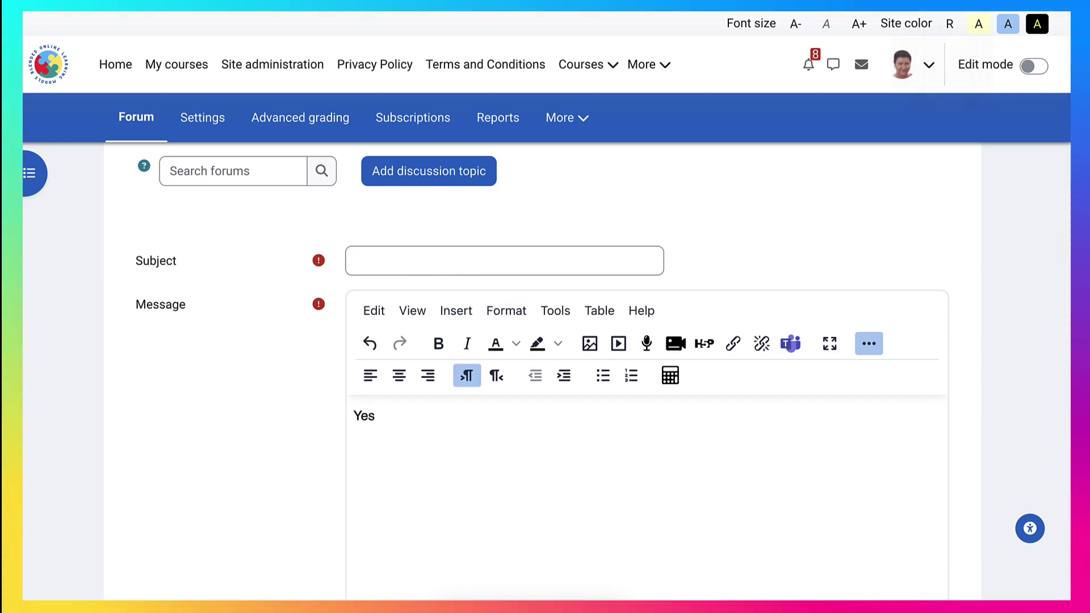
Select 'Yes' and change its font to Comic Sans MS
key("shift+Left")
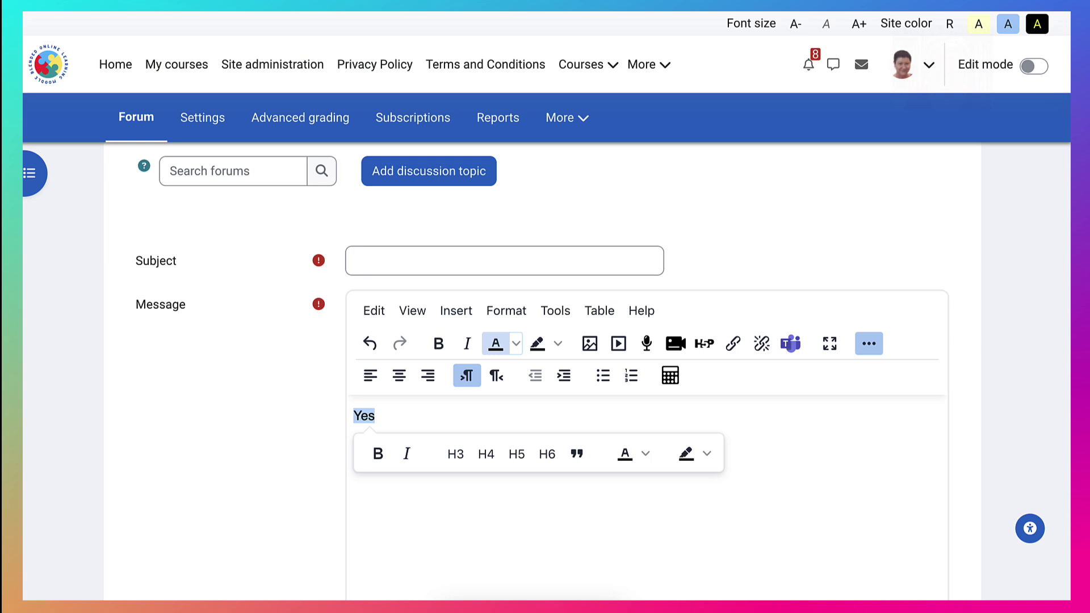
left_click(506, 310)
scroll(545, 364, "down", 3)
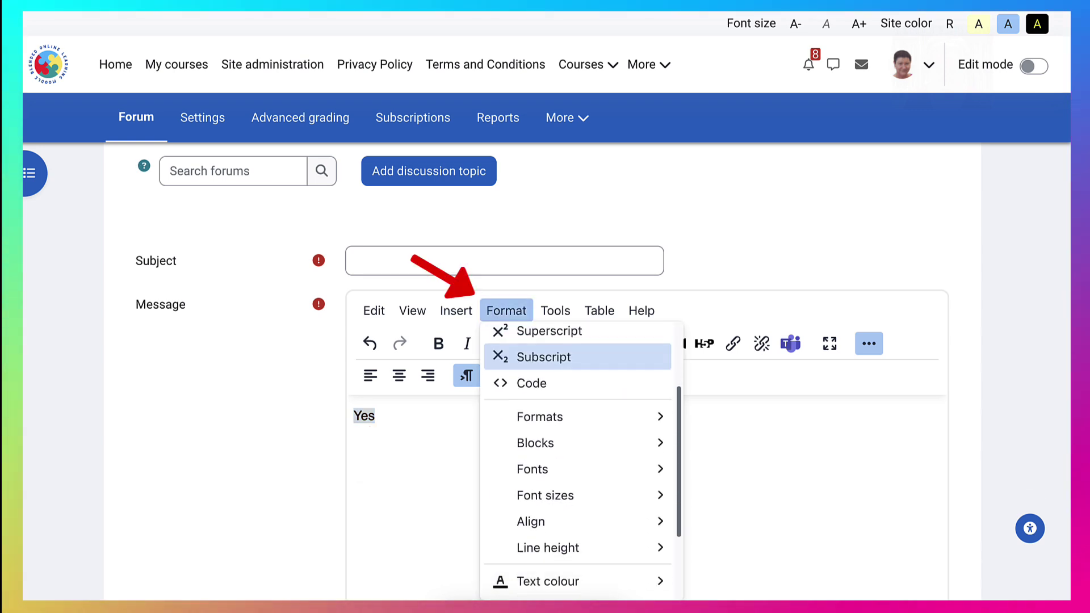
mouse_move(545, 446)
key("Up")
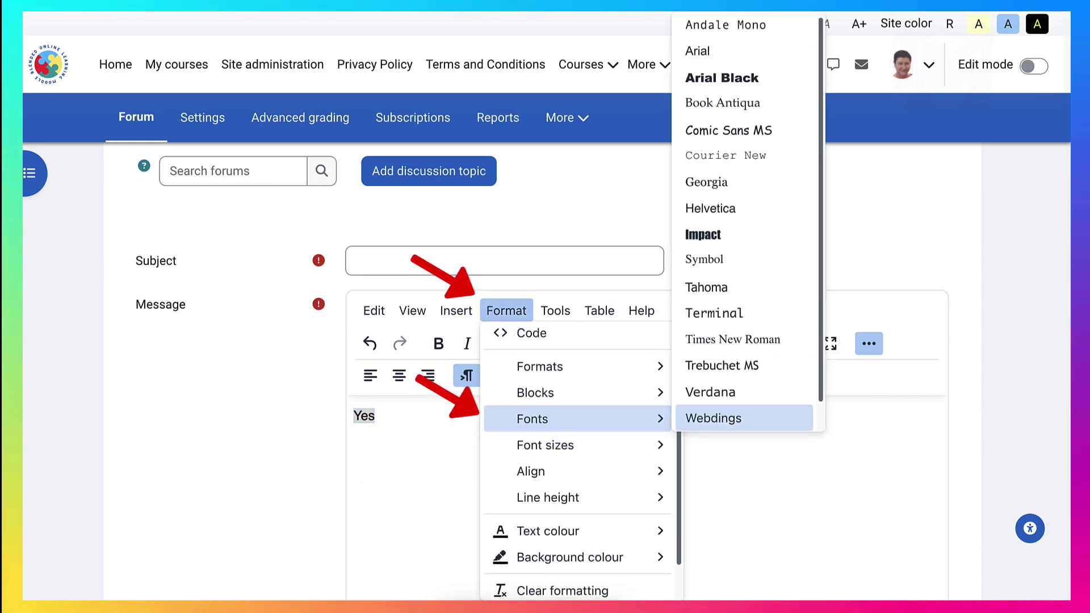
key("Up")
key("Up")
key("Up")
key("Up")
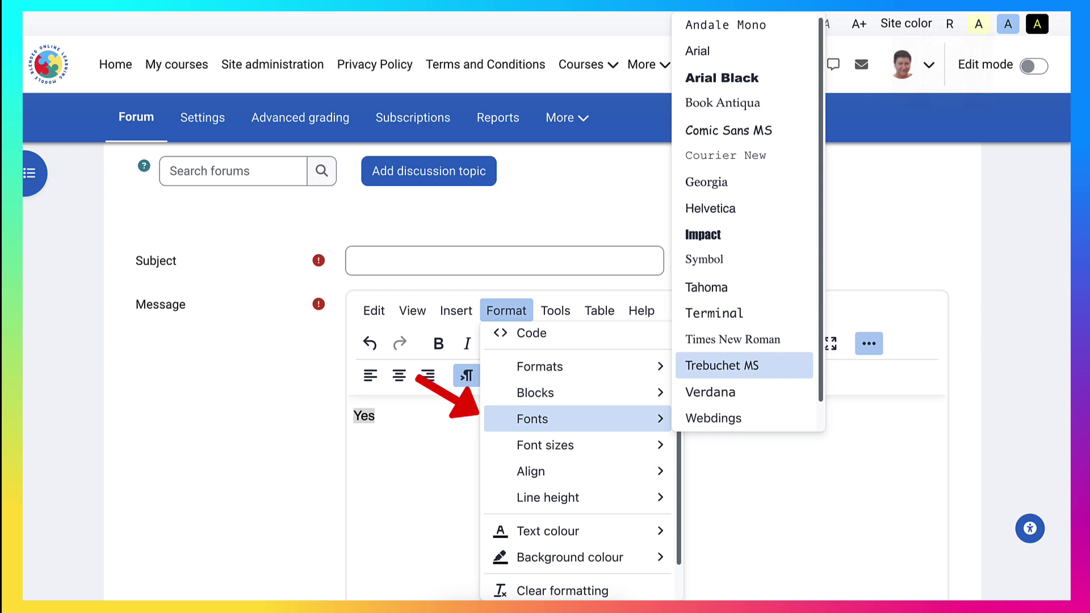
key("Up")
key("Down")
key("Up")
key("Up")
key("Up")
key("Up")
key("Up")
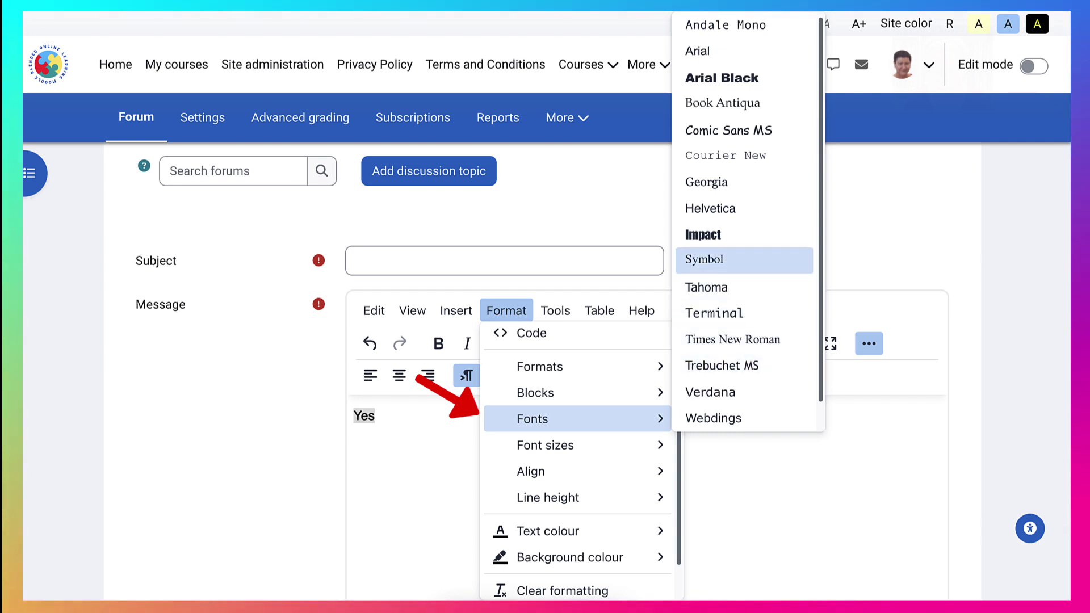
key("Up")
key("Up")
key("Return")
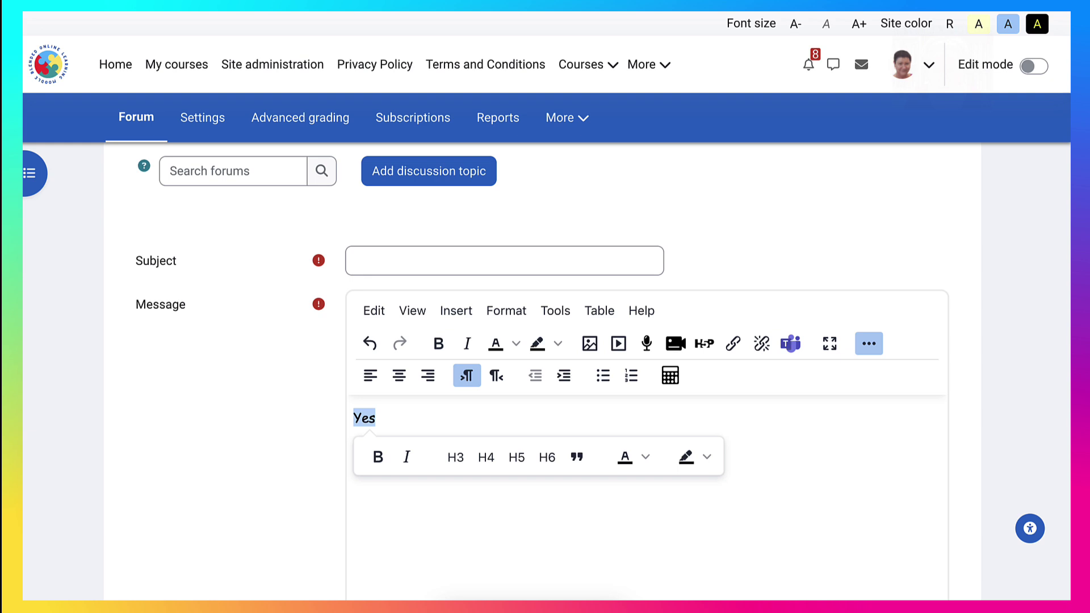
Set the font size of 'Yes' to 36pt, then deselect it
key("Left")
key("Down")
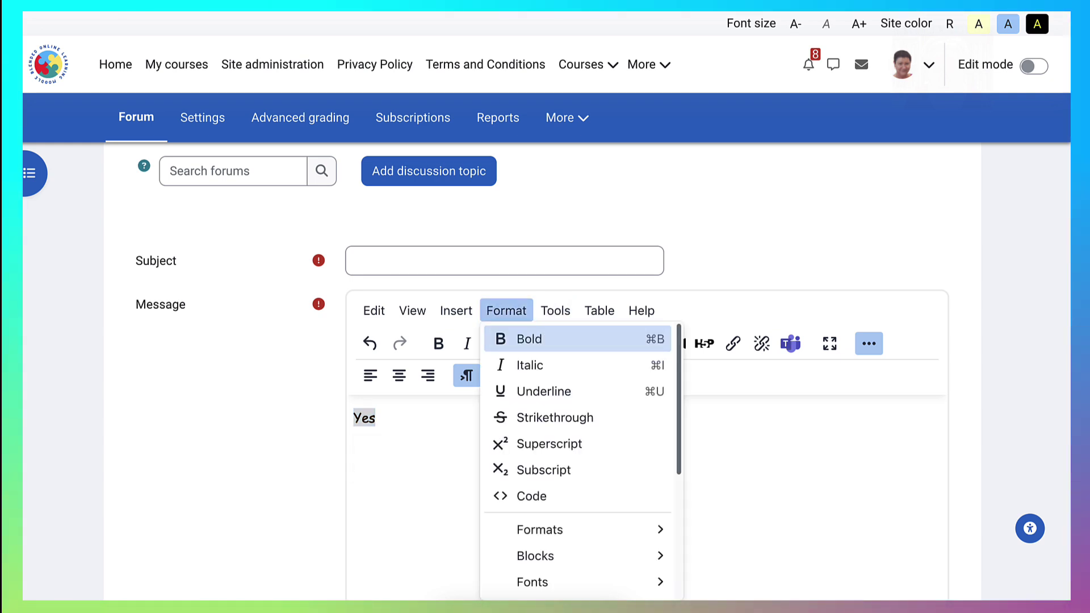
key("Down")
key("Down")
key("Down")
key("Down")
key("Down")
key("Down")
key("Down")
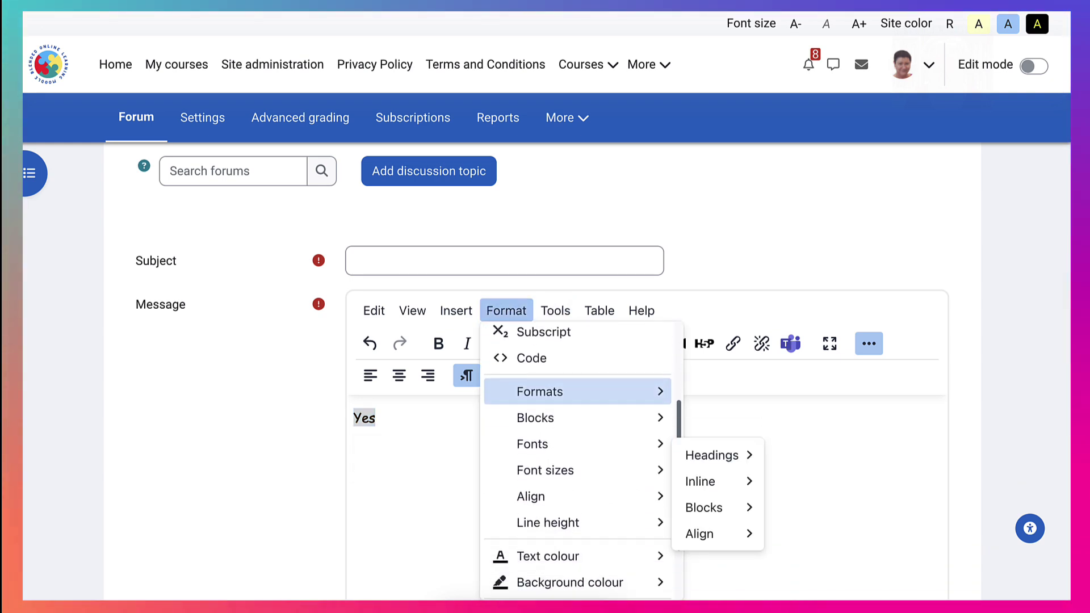
key("Down")
key("Down")
key("Down")
key("Down")
key("Down")
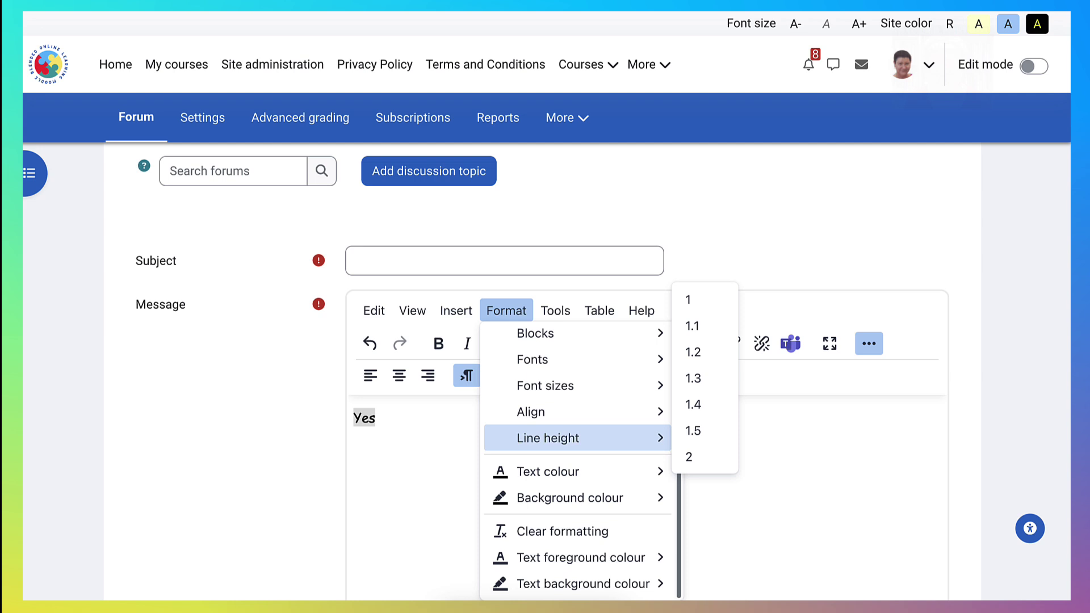
key("Down")
key("Down")
key("Up")
key("Up")
key("Up")
key("Up")
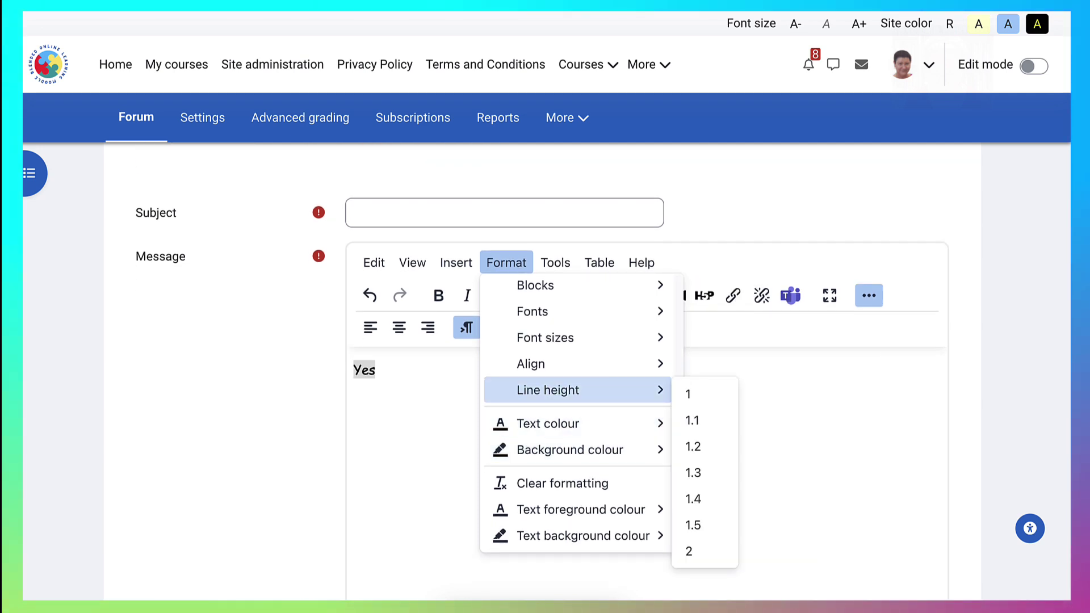
key("Down")
key("Down")
key("Down")
key("Down")
key("Down")
key("Down")
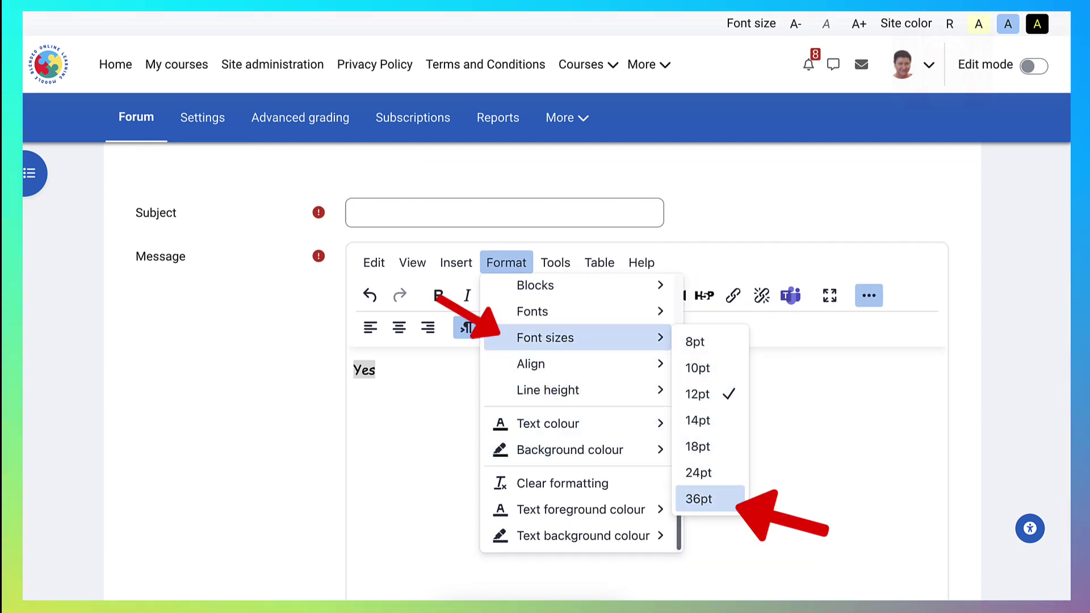
key("Return")
key("Right")
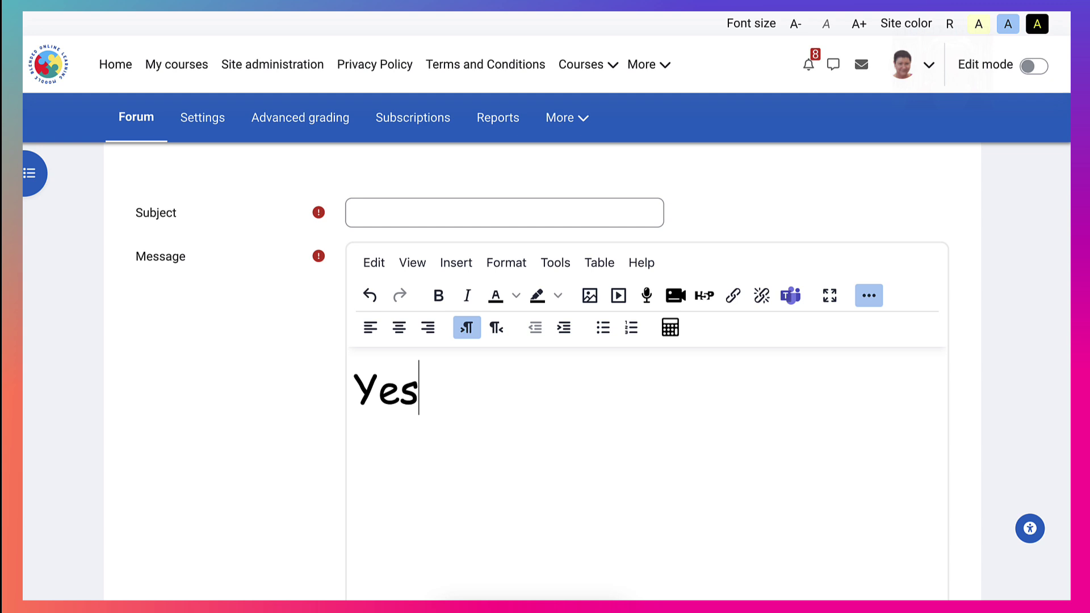
Complete the message as 'Yes, I am ready', post it, and open the 'demo' discussion
type(", I")
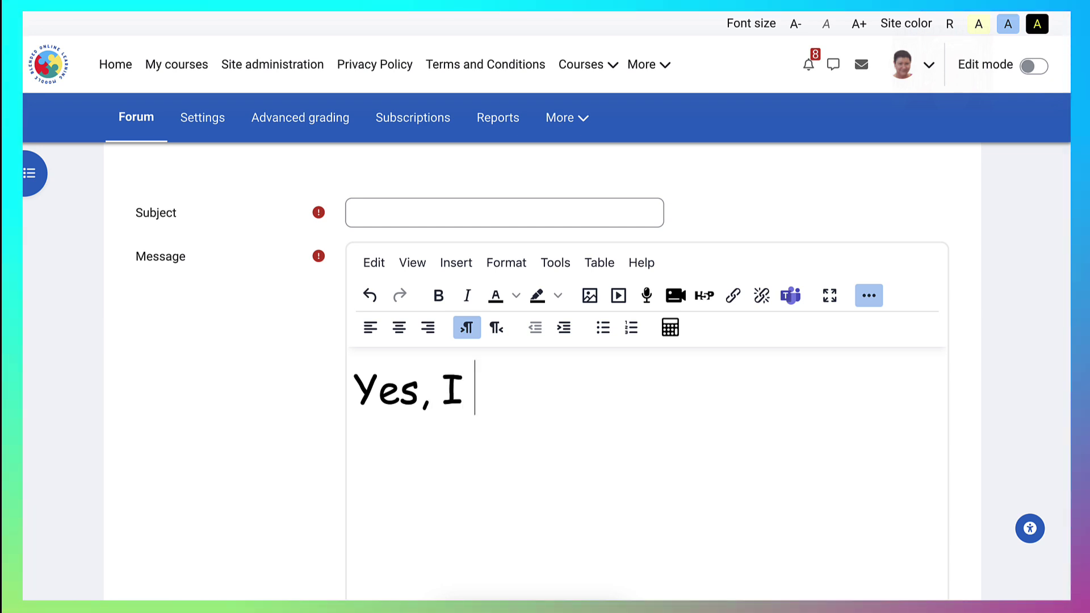
type("am ready.")
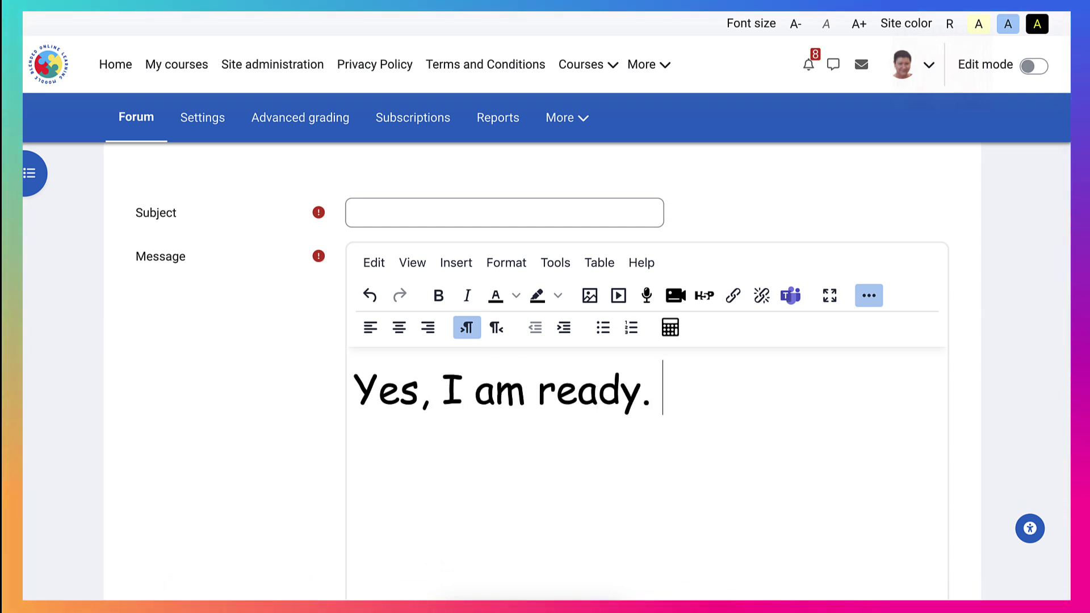
scroll(542, 352, "down", 4)
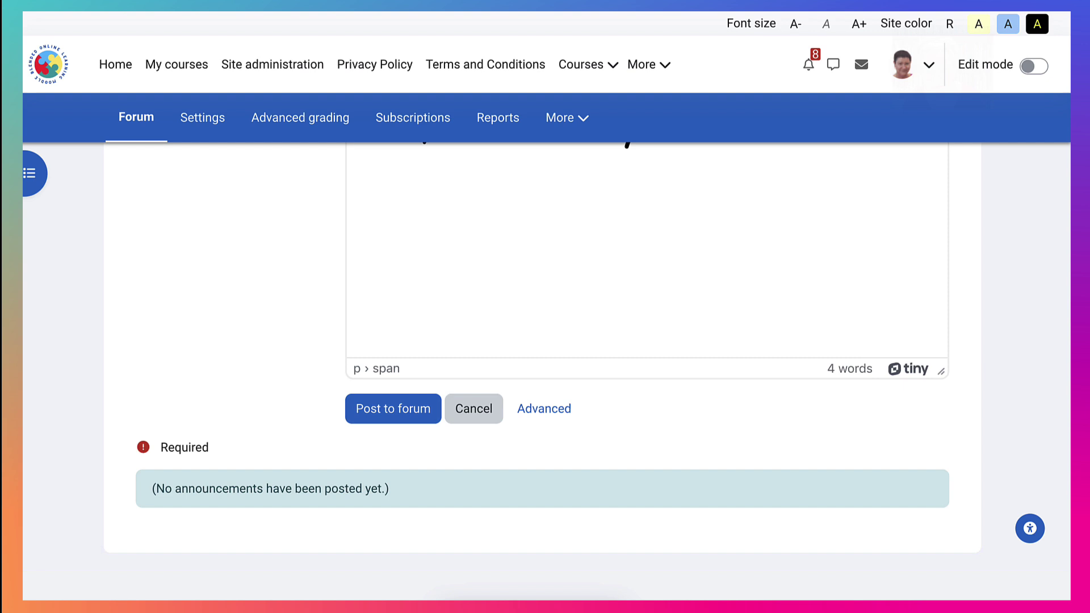
left_click(393, 418)
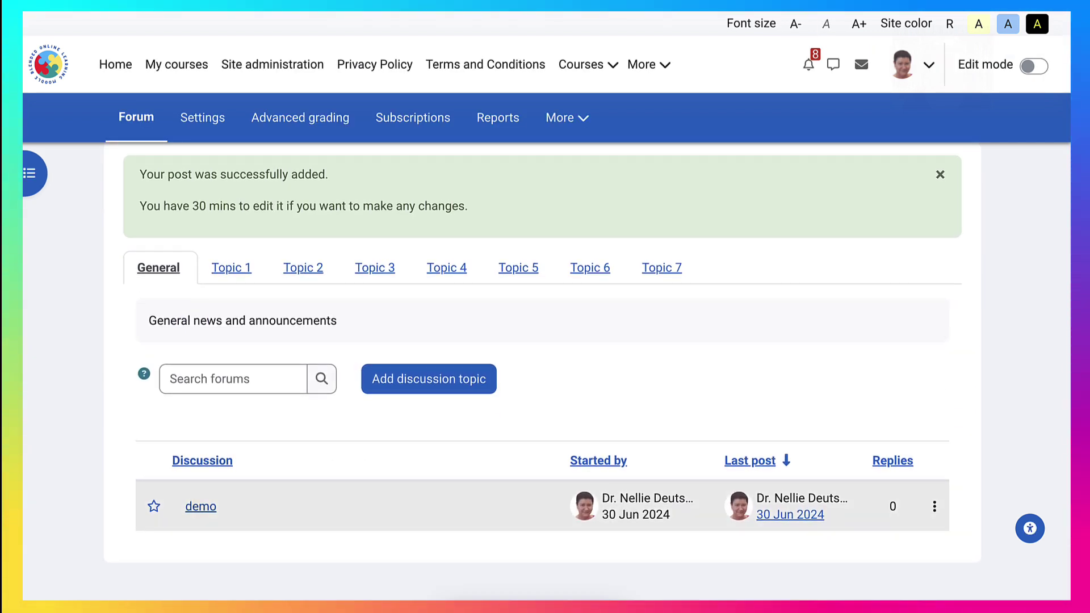
left_click(200, 506)
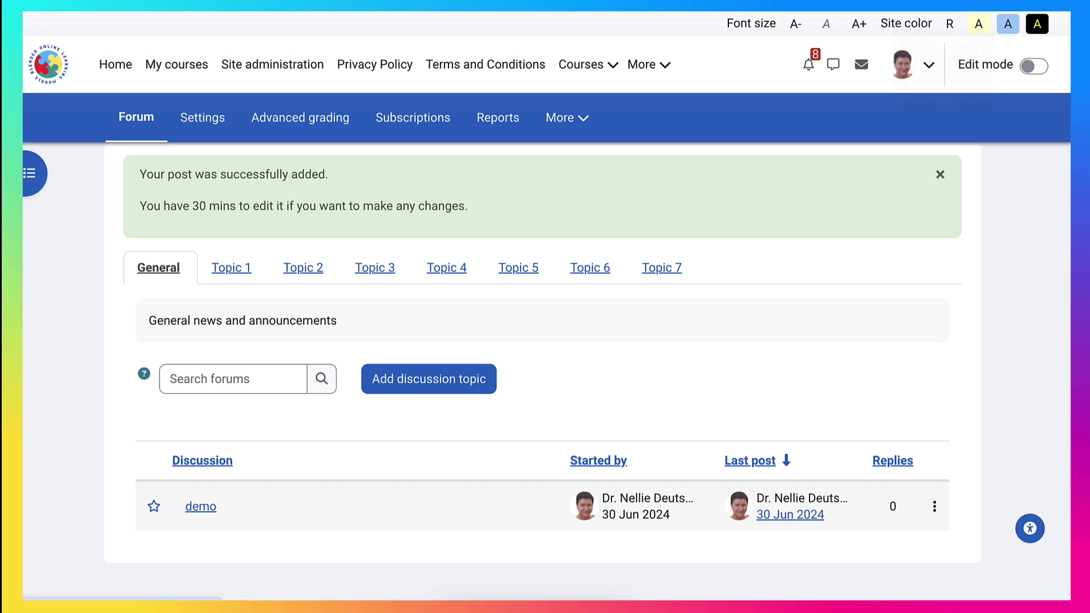